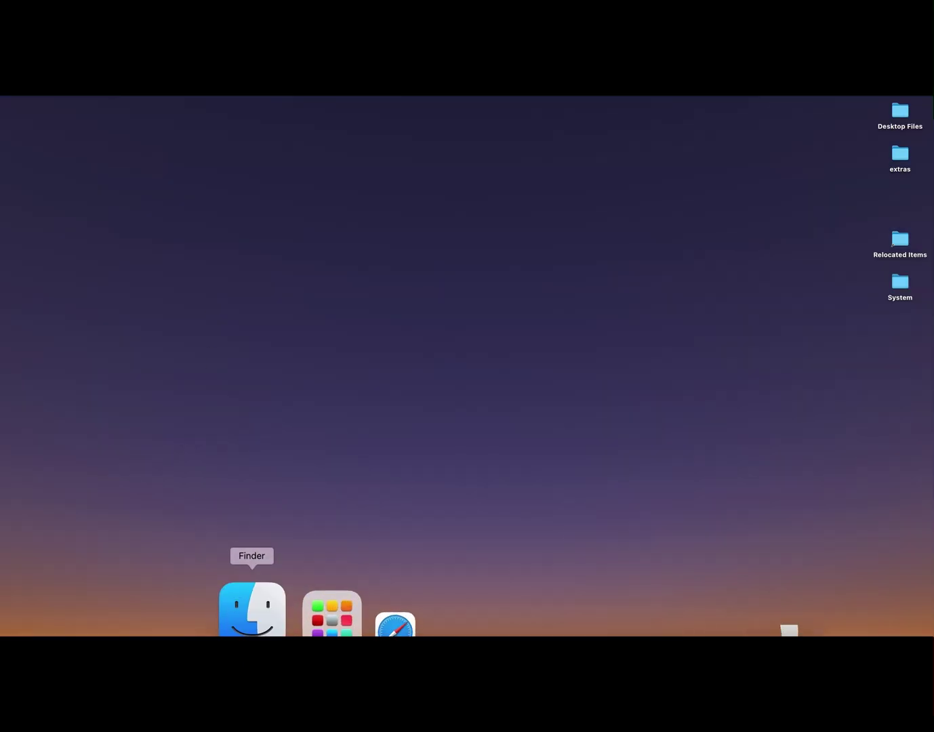
Step: Launch FirstAppMac from the iSkip package's Contents > MacOS folder in Applications
{"action": "left_click", "coordinate": [252, 608]}
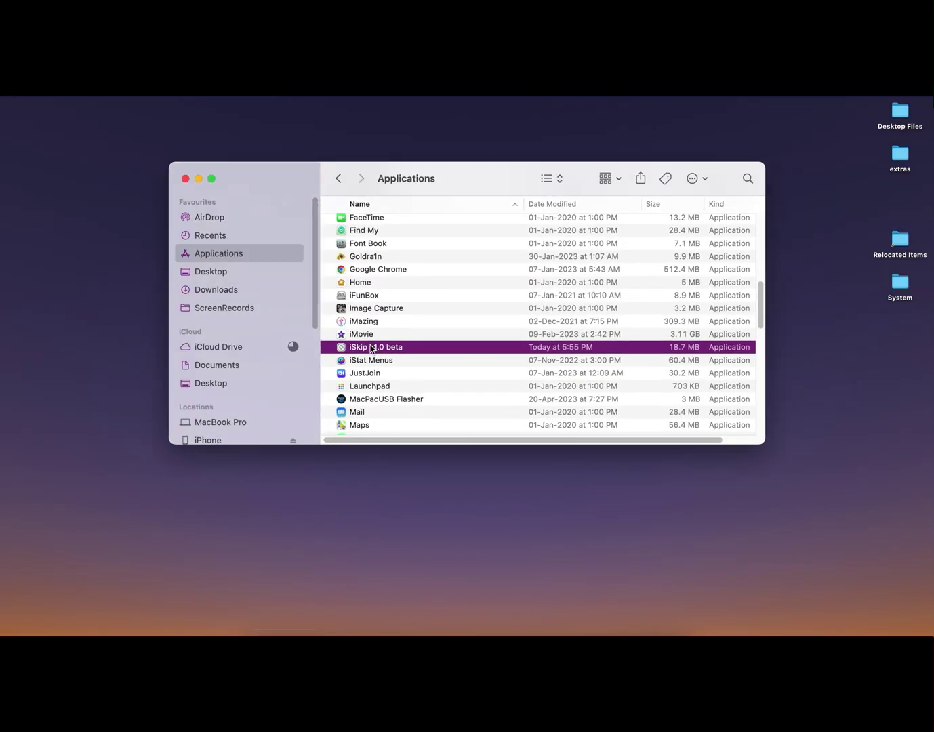
{"action": "right_click", "coordinate": [372, 349]}
{"action": "left_click", "coordinate": [397, 367]}
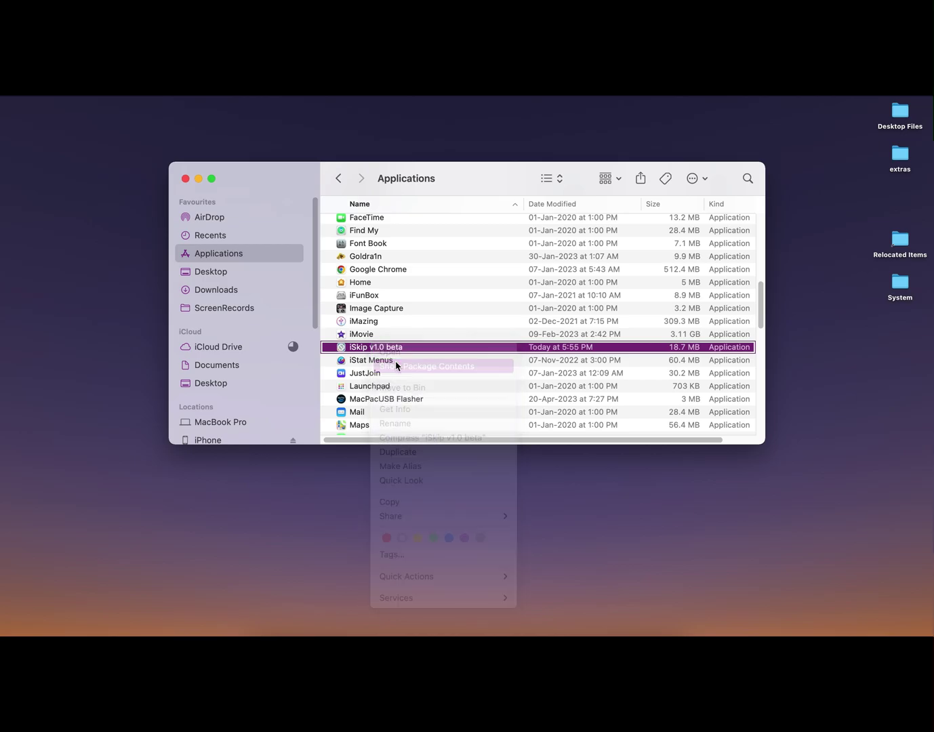
{"action": "double_click", "coordinate": [355, 222]}
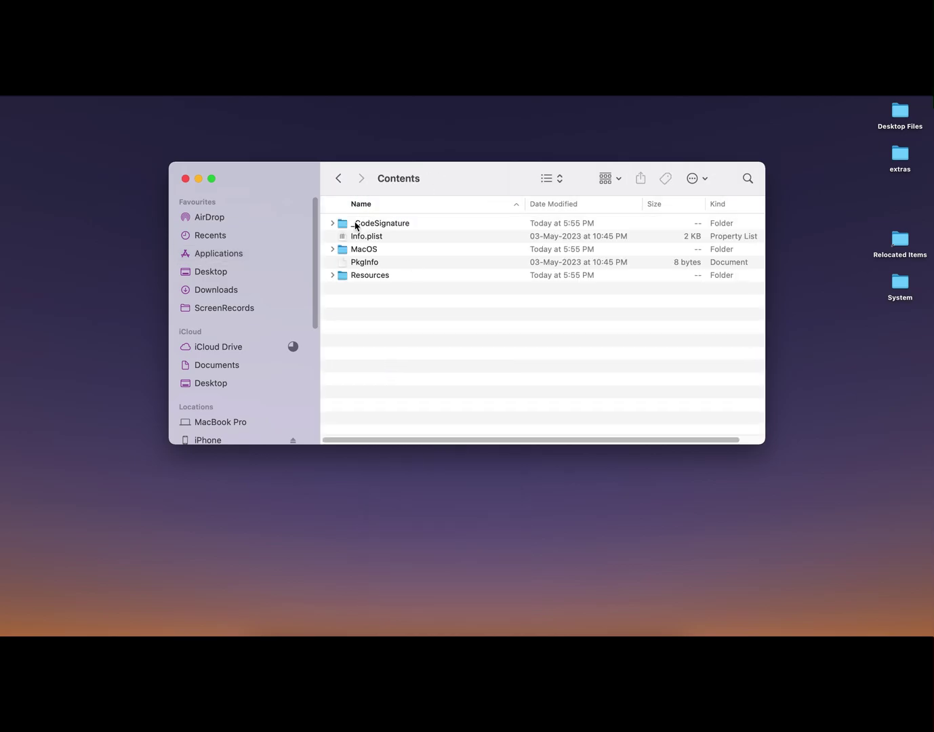
{"action": "left_click", "coordinate": [364, 275]}
{"action": "left_click", "coordinate": [353, 253]}
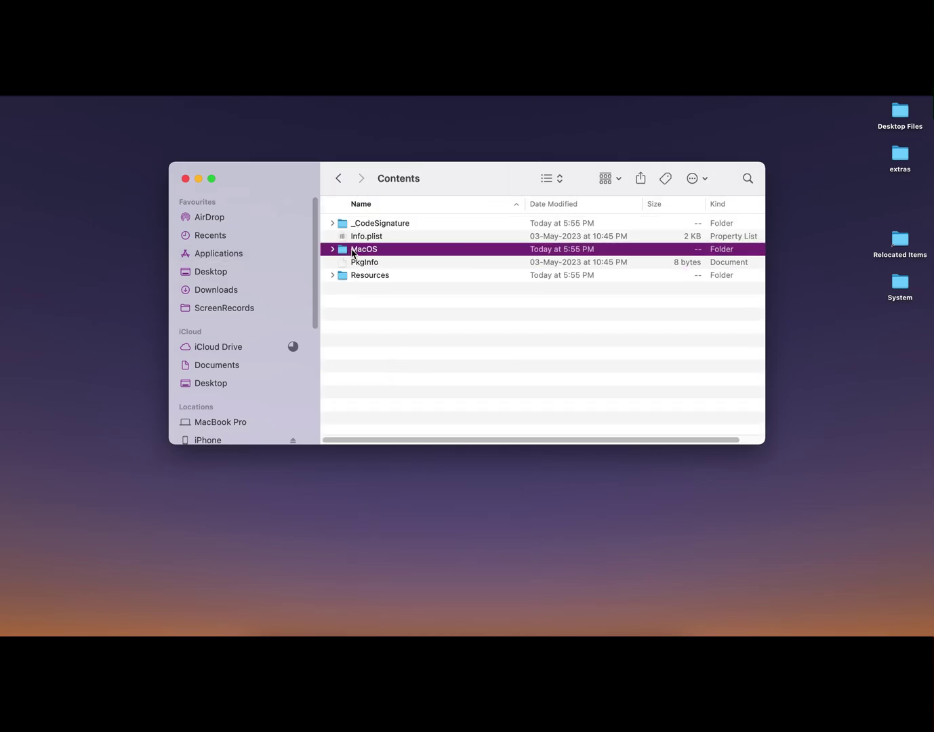
{"action": "double_click", "coordinate": [352, 252]}
{"action": "right_click", "coordinate": [348, 227]}
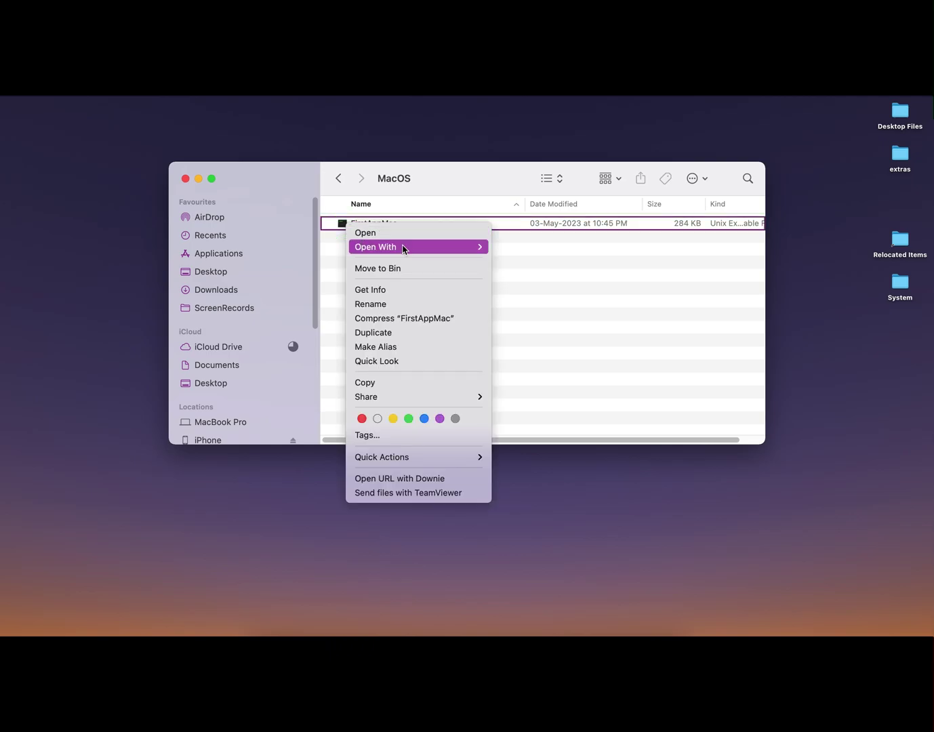
{"action": "left_click", "coordinate": [427, 237]}
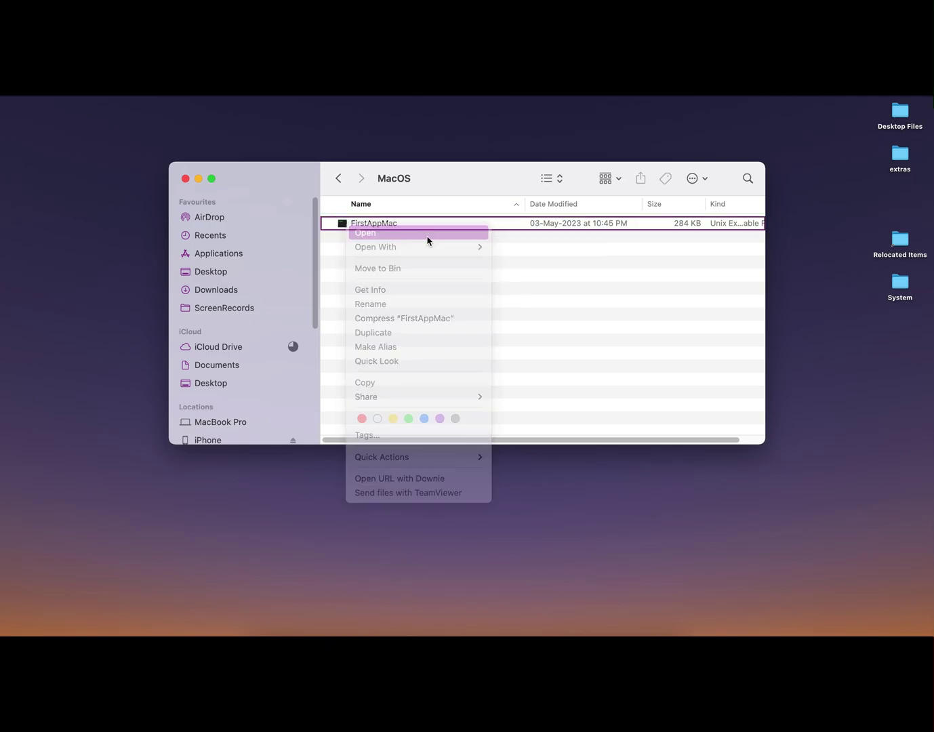
{"action": "left_click", "coordinate": [421, 236]}
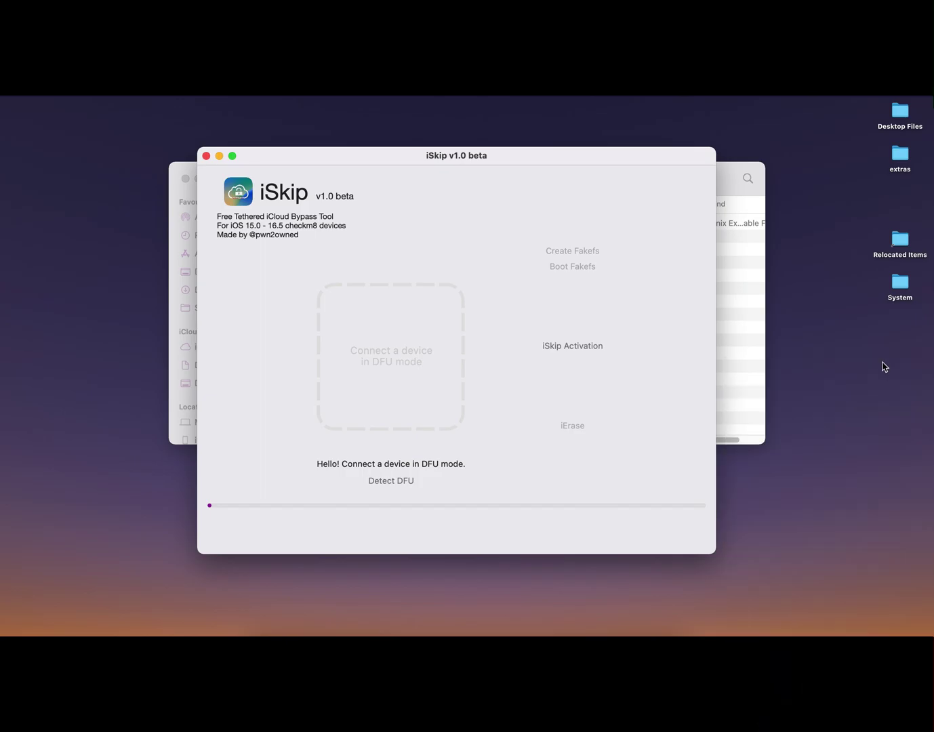
Step: Run Detect DFU until iSkip reports the iPhone 7 (GSM) in DFU mode
{"action": "left_click", "coordinate": [404, 482]}
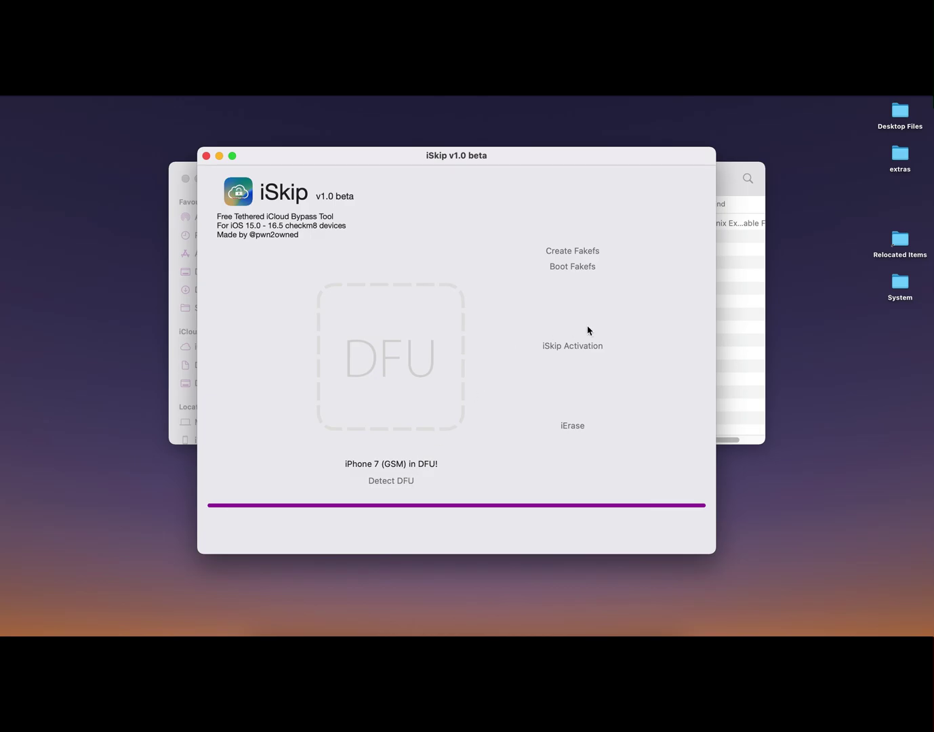
Step: Run Create Fakefs and let the iPhone 7 return to DFU mode
{"action": "left_click", "coordinate": [569, 253]}
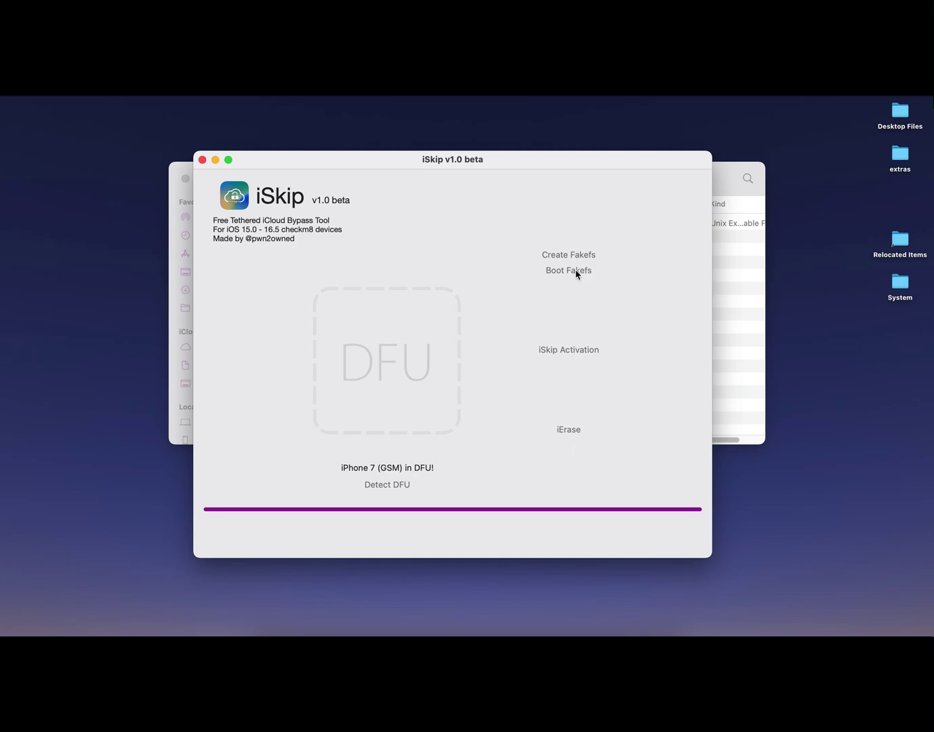
Step: Run Boot Fakefs until the iPhone reaches its hello setup screen
{"action": "left_click", "coordinate": [575, 271]}
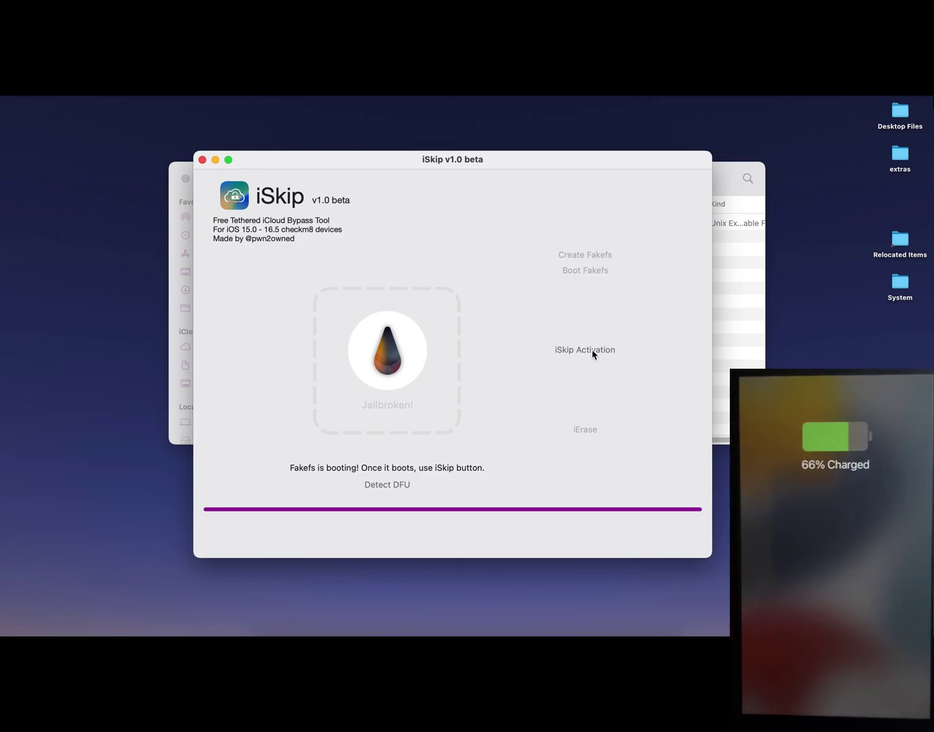
Step: Start the iSkip Activation bypass of the iPhone's iCloud lock
{"action": "left_click", "coordinate": [593, 351]}
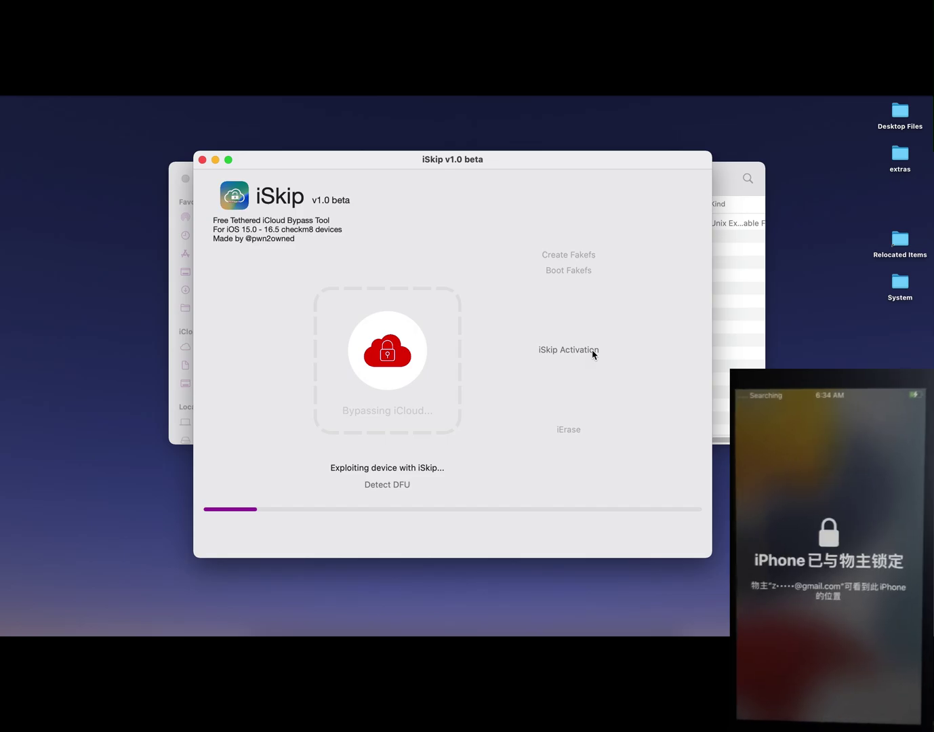